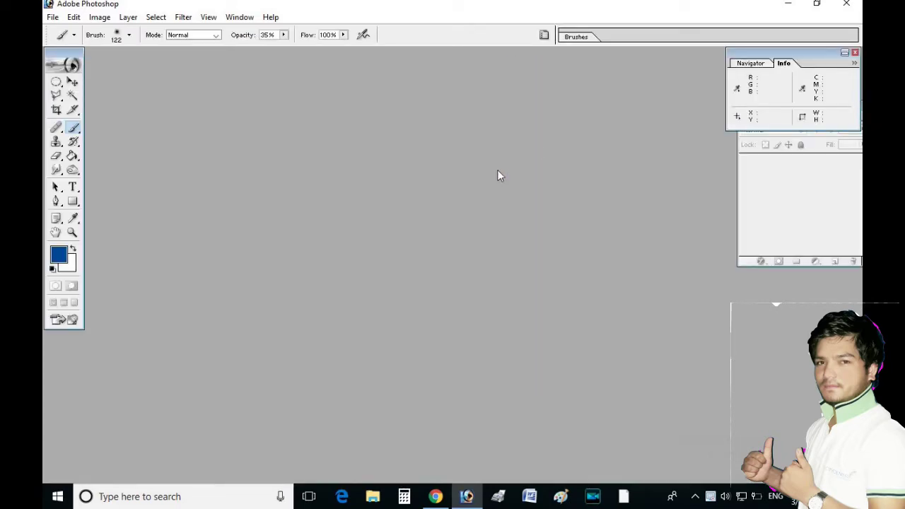
Open the scanned certificate CCI03292018 from the ControlCenter4 Scan folder.
{"action": "key", "text": "ctrl+o"}
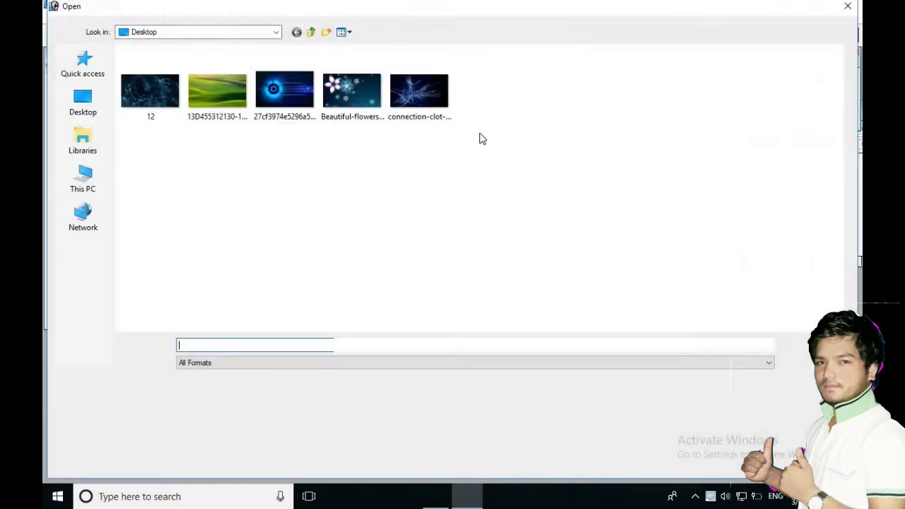
{"action": "left_click", "coordinate": [98, 107]}
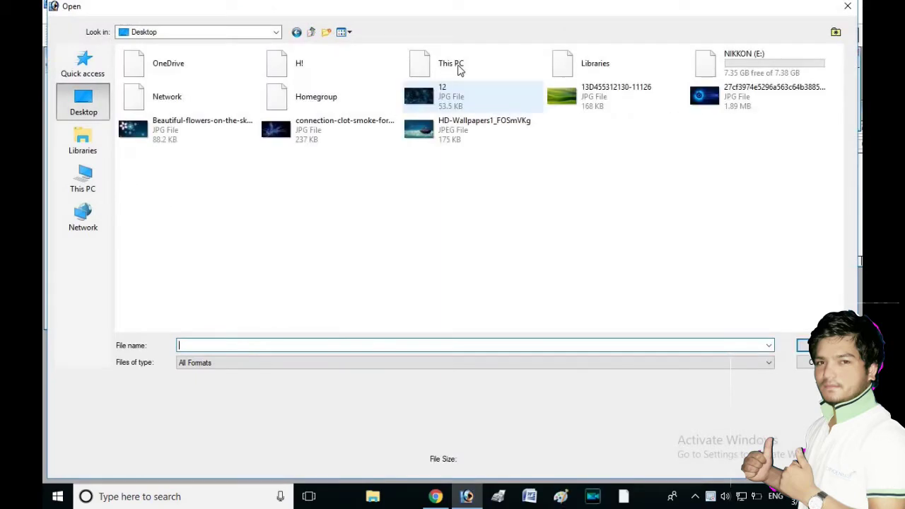
{"action": "double_click", "coordinate": [294, 70]}
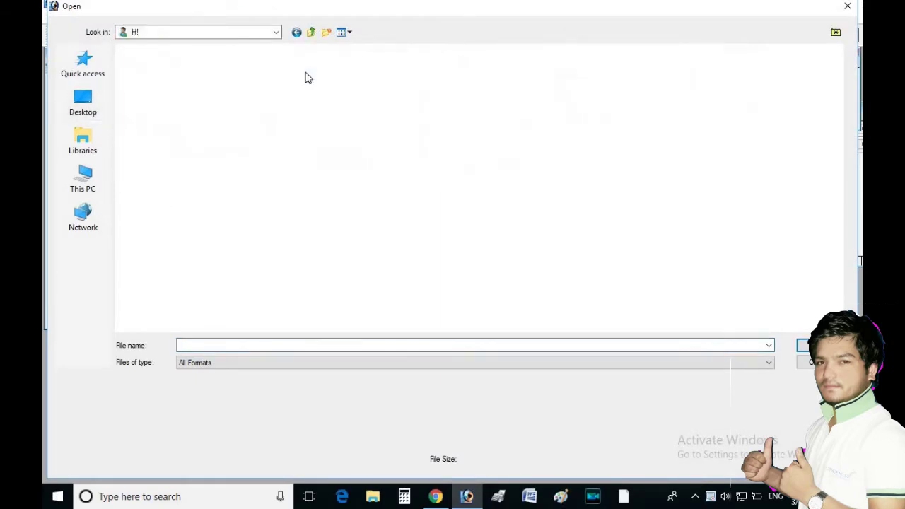
{"action": "double_click", "coordinate": [651, 71]}
{"action": "double_click", "coordinate": [247, 84]}
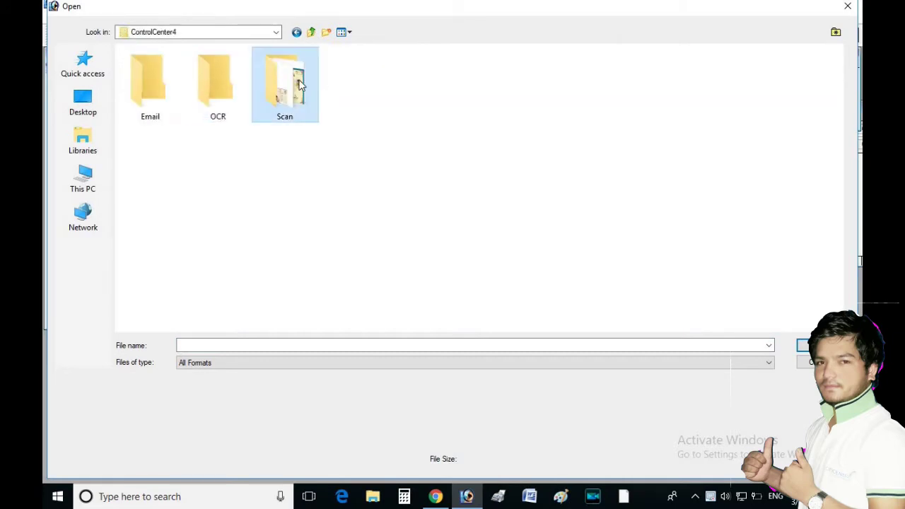
{"action": "double_click", "coordinate": [297, 85]}
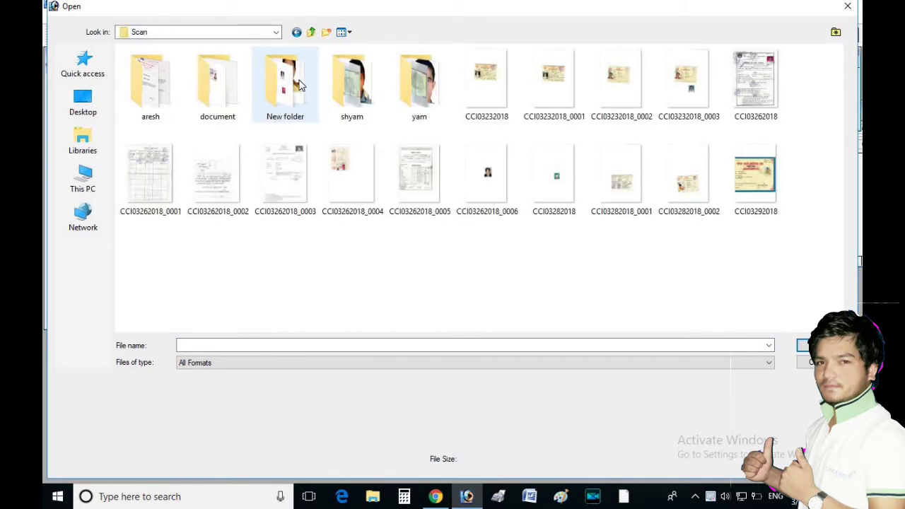
{"action": "left_click", "coordinate": [729, 157]}
{"action": "left_click", "coordinate": [805, 345]}
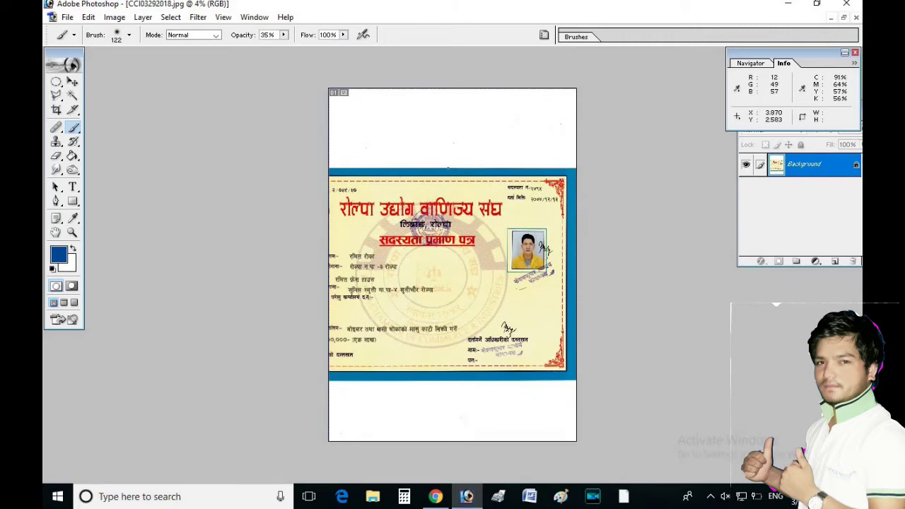
Paint over the signature on the ID photo's background with a sampled light blue-grey, using a 171 px brush at 100% opacity.
{"action": "key", "text": "ctrl+plus"}
{"action": "key", "text": "ctrl+plus"}
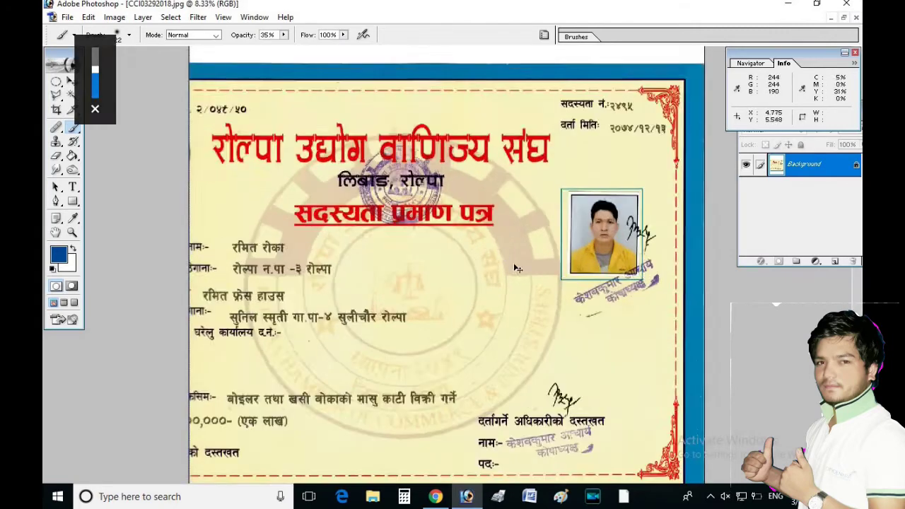
{"action": "left_click_drag", "start_coordinate": [600, 228], "coordinate": [563, 324]}
{"action": "left_click_drag", "start_coordinate": [583, 262], "coordinate": [586, 280]}
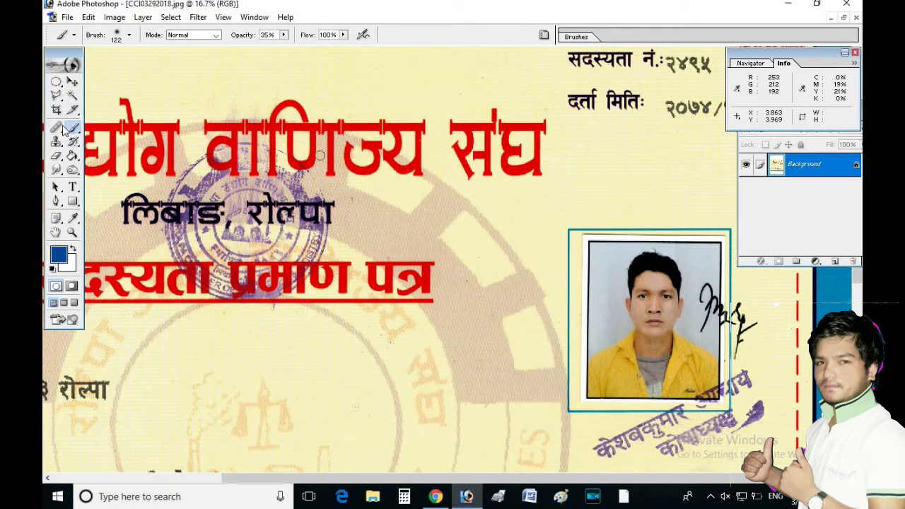
{"action": "right_click", "coordinate": [694, 283]}
{"action": "left_click_drag", "start_coordinate": [771, 305], "coordinate": [791, 304]}
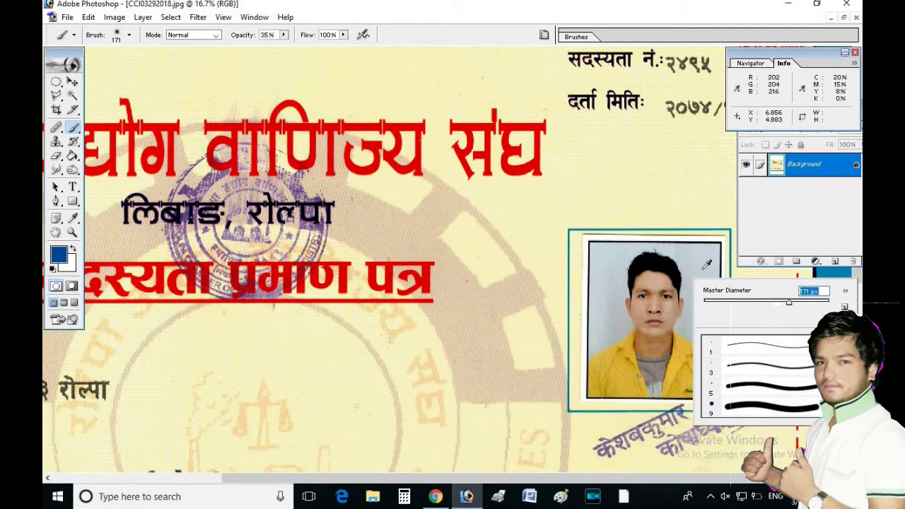
{"action": "key", "text": "Return"}
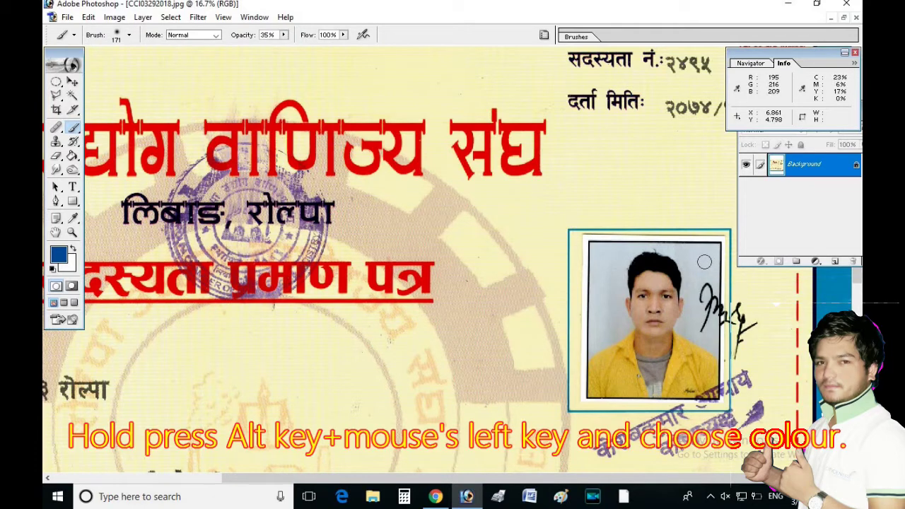
{"action": "left_click", "coordinate": [703, 265], "text": "alt"}
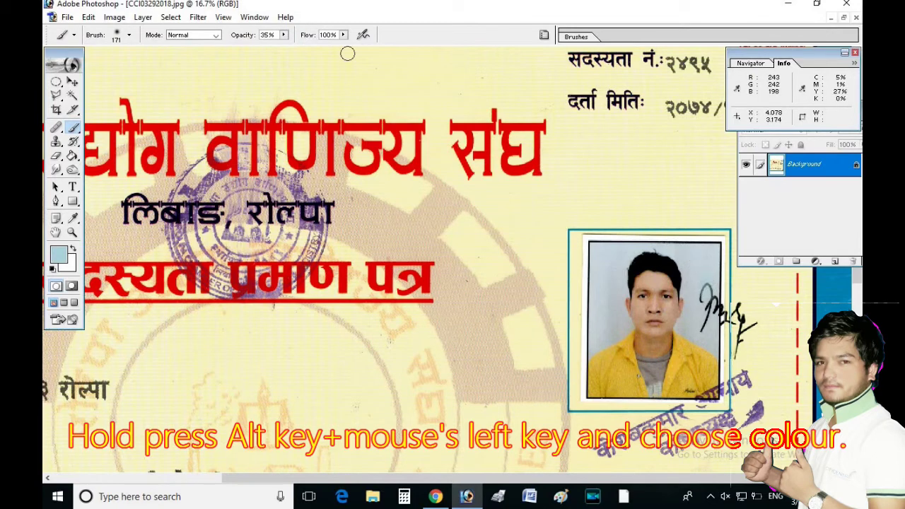
{"action": "left_click", "coordinate": [285, 35]}
{"action": "left_click_drag", "start_coordinate": [285, 47], "coordinate": [326, 47]}
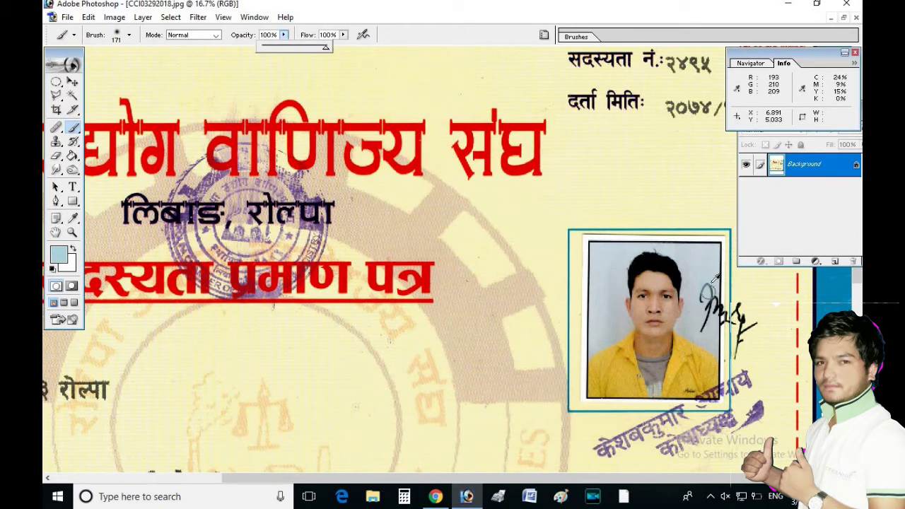
{"action": "mouse_move", "coordinate": [713, 267]}
{"action": "left_mouse_down"}
{"action": "mouse_move", "coordinate": [705, 324]}
{"action": "mouse_move", "coordinate": [716, 306]}
{"action": "mouse_move", "coordinate": [713, 298]}
{"action": "mouse_move", "coordinate": [701, 334]}
{"action": "mouse_move", "coordinate": [703, 285]}
{"action": "left_mouse_up"}
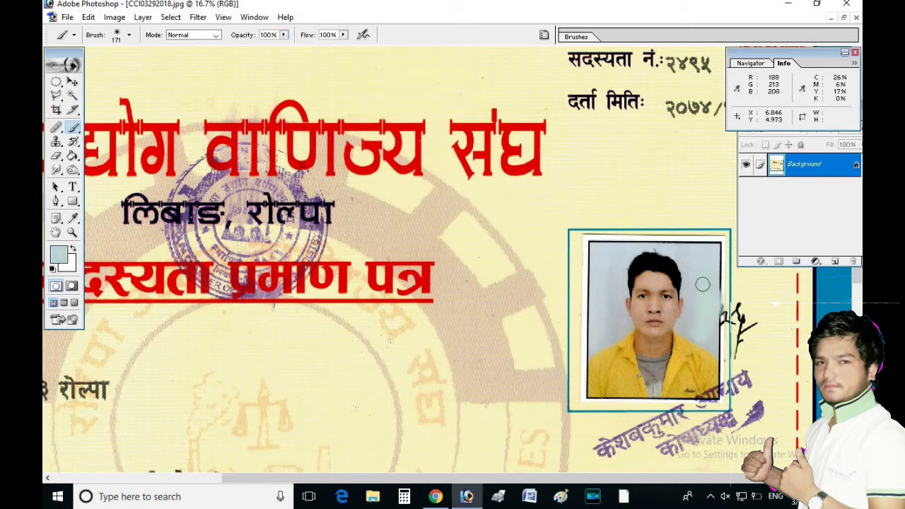
Cover the stamp mark on the jacket's lower corner in the ID photo with yellow sampled from the jacket.
{"action": "scroll", "coordinate": [703, 351], "scroll_direction": "down", "scroll_amount": 3}
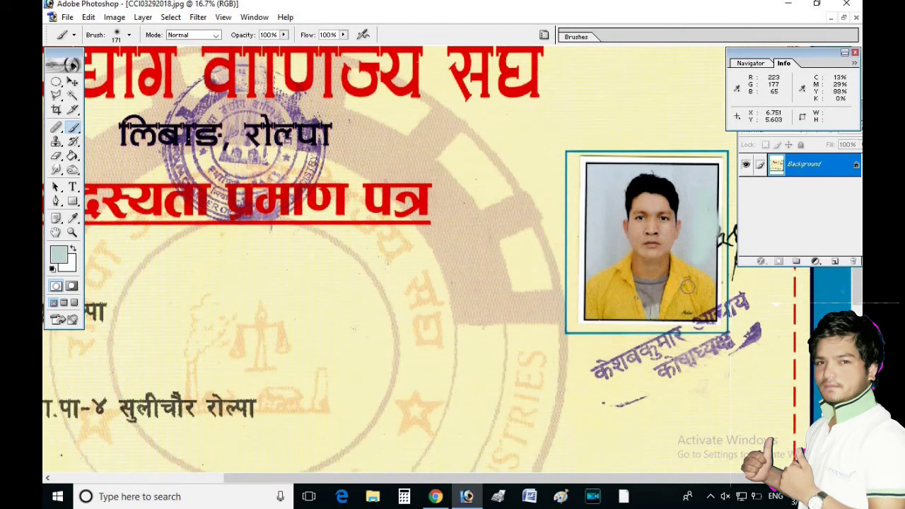
{"action": "left_click", "coordinate": [706, 293], "text": "alt"}
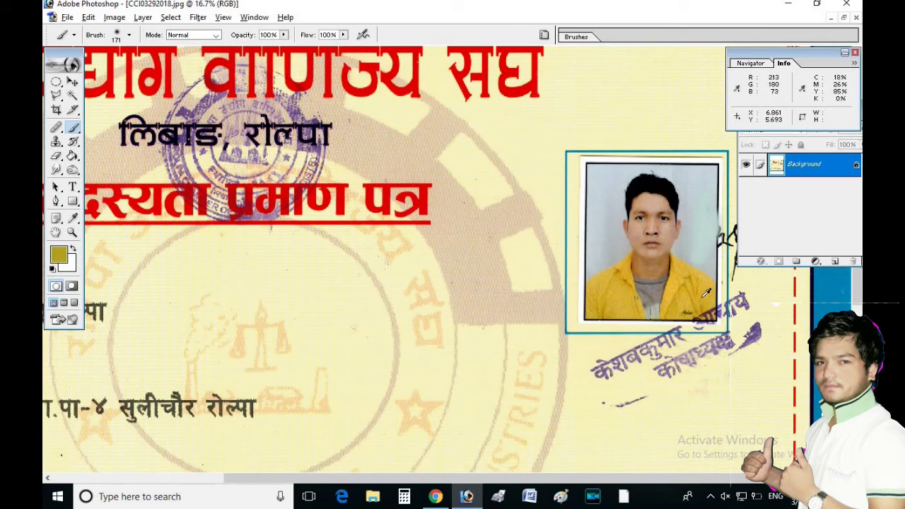
{"action": "mouse_move", "coordinate": [690, 312]}
{"action": "left_mouse_down"}
{"action": "mouse_move", "coordinate": [709, 308]}
{"action": "mouse_move", "coordinate": [696, 319]}
{"action": "left_mouse_up"}
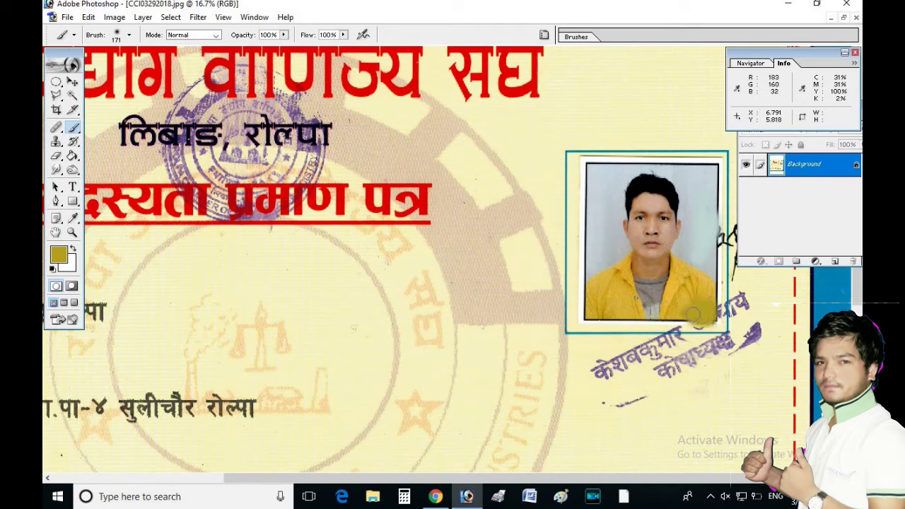
Crop the certificate to the man's ID photo at 2.5 cm by 2.9 cm and 300 pixels/inch.
{"action": "left_click", "coordinate": [56, 110]}
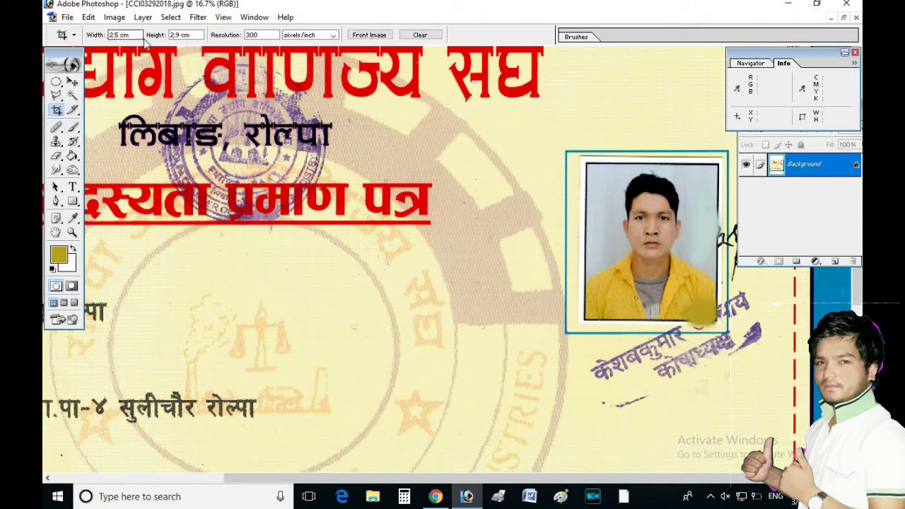
{"action": "left_click", "coordinate": [177, 35]}
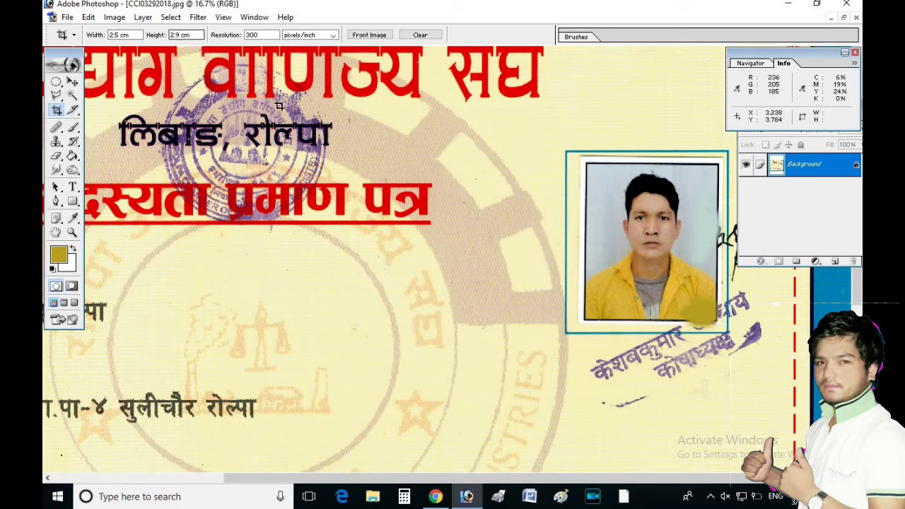
{"action": "left_click", "coordinate": [250, 35]}
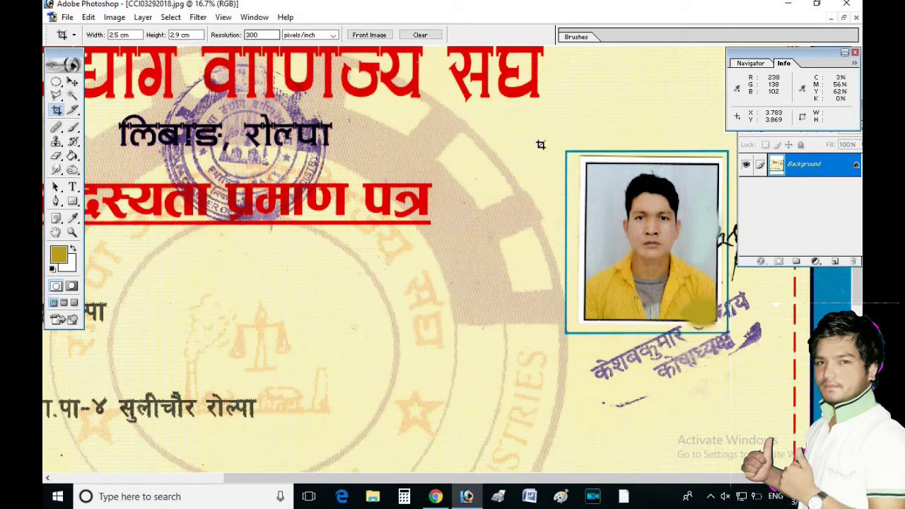
{"action": "left_click_drag", "start_coordinate": [591, 167], "coordinate": [718, 313]}
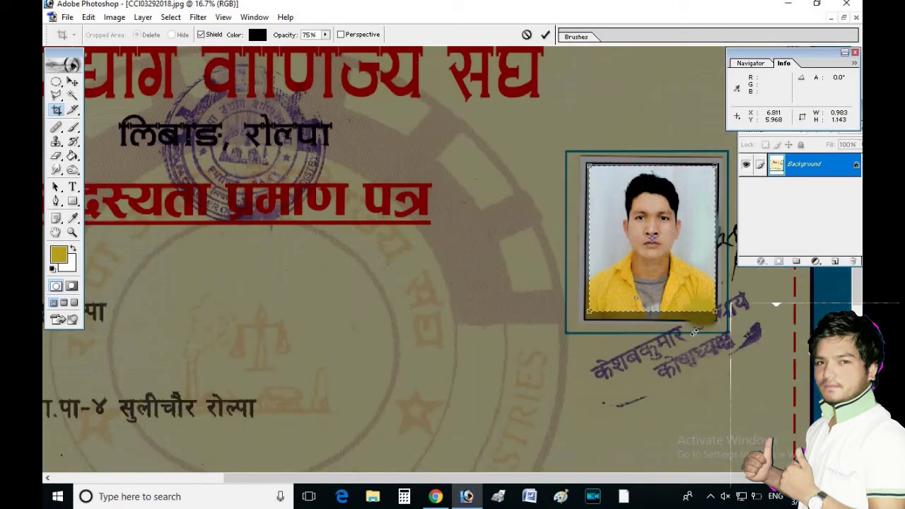
{"action": "key", "text": "Return"}
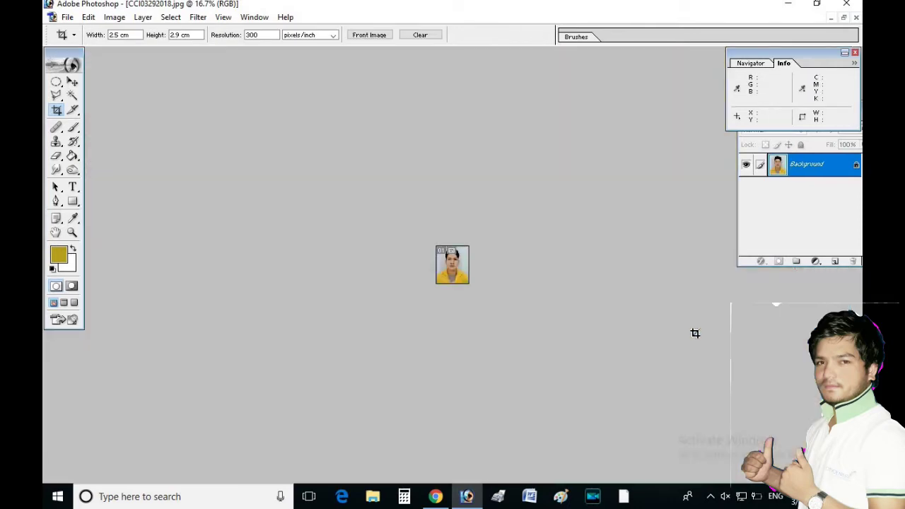
Create a new white document from the 4 x 6 preset size.
{"action": "left_click", "coordinate": [68, 17]}
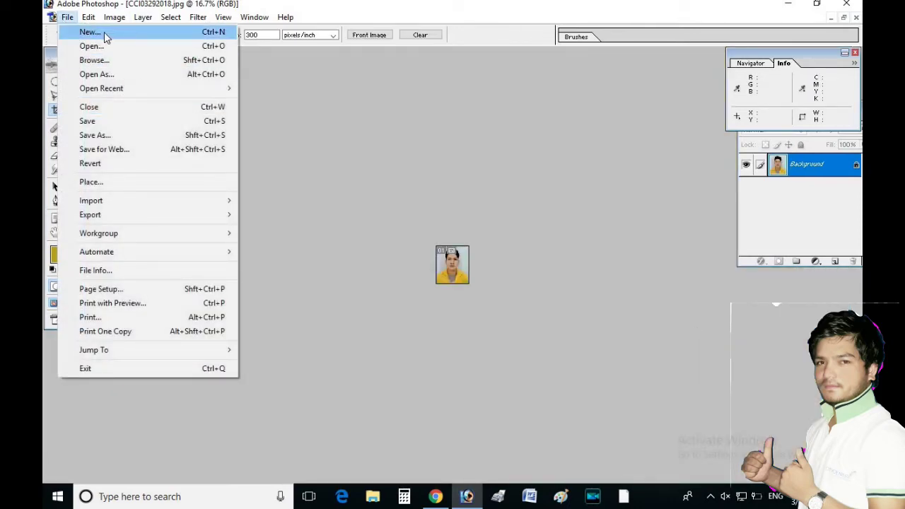
{"action": "left_click", "coordinate": [90, 32]}
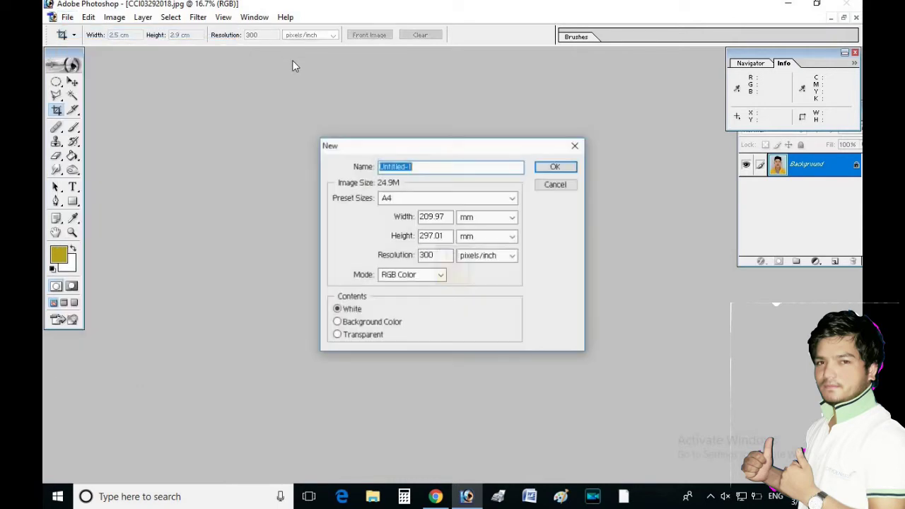
{"action": "left_click", "coordinate": [441, 198]}
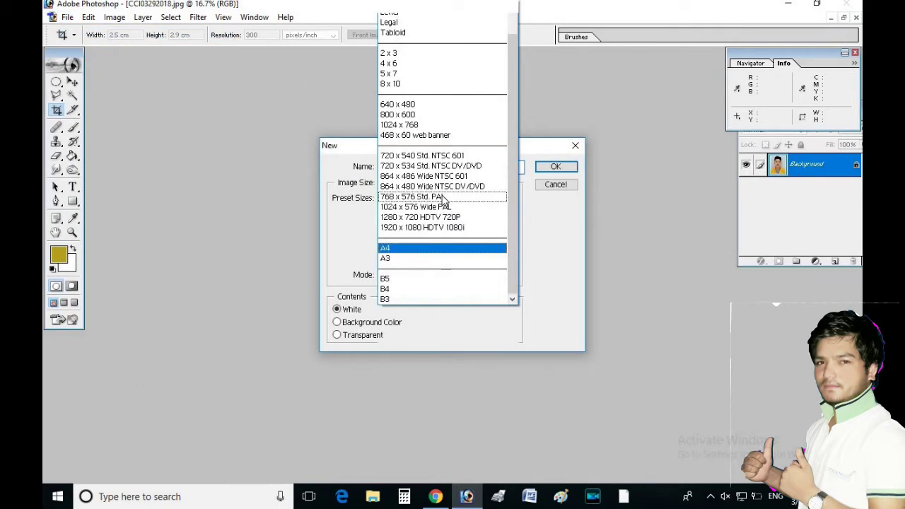
{"action": "left_click", "coordinate": [421, 66]}
{"action": "left_click", "coordinate": [545, 164]}
Arrange both document windows side by side and copy the cropped photo to the upper-left corner of the new page.
{"action": "left_click_drag", "start_coordinate": [259, 75], "coordinate": [525, 74]}
{"action": "left_click", "coordinate": [74, 82]}
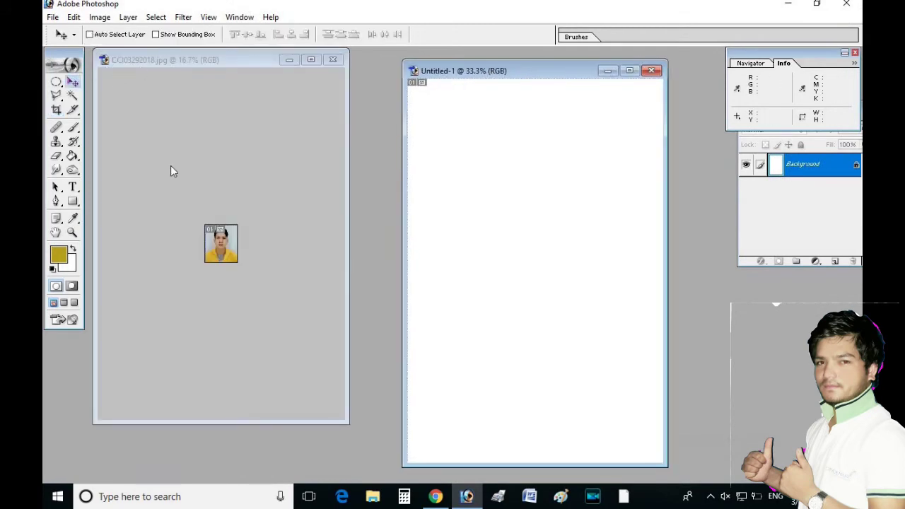
{"action": "left_click_drag", "start_coordinate": [220, 237], "coordinate": [456, 143]}
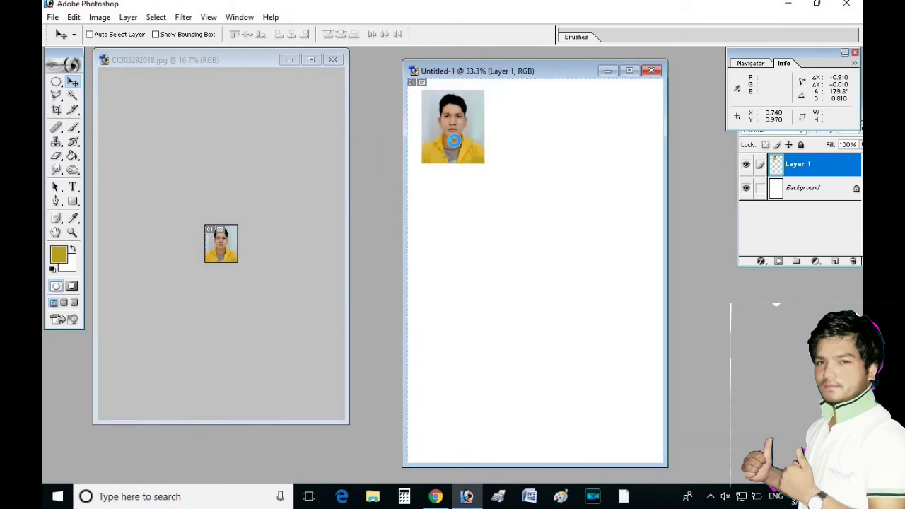
Add a black outside Stroke effect at 100% opacity to the photo layer.
{"action": "left_click", "coordinate": [761, 261]}
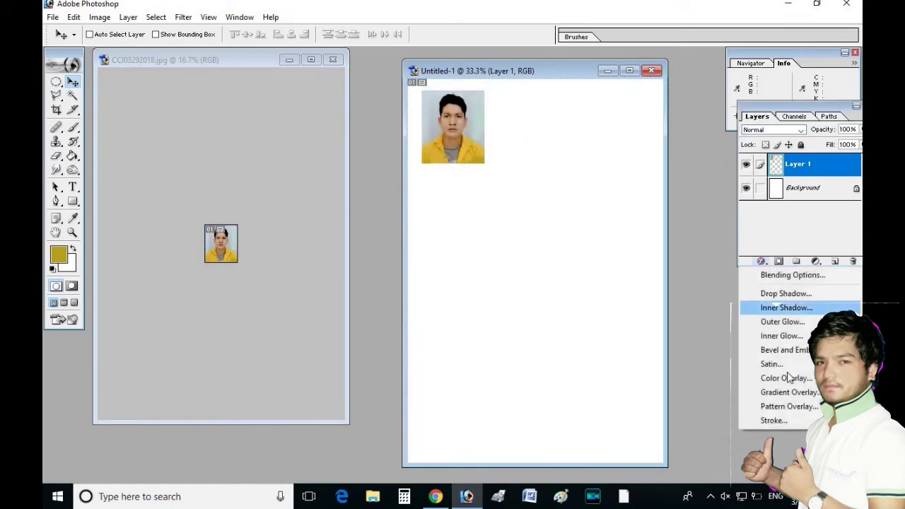
{"action": "left_click", "coordinate": [782, 422]}
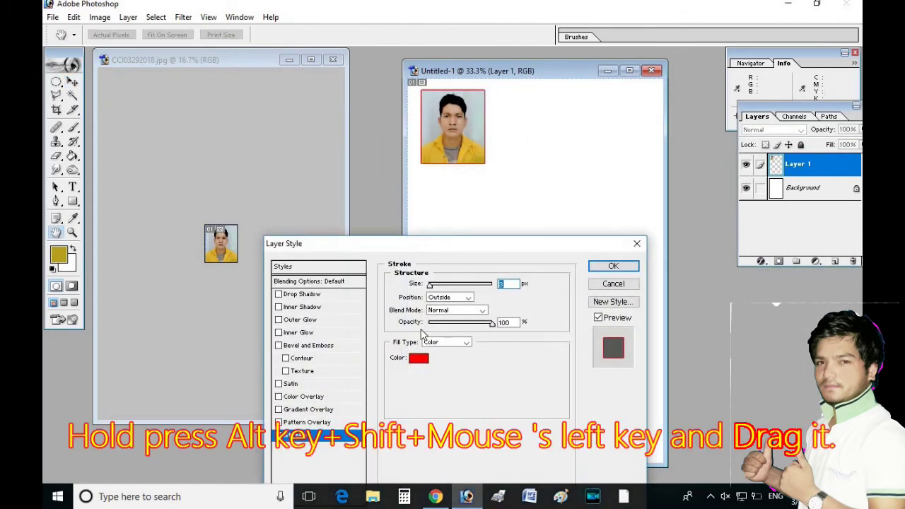
{"action": "left_click", "coordinate": [422, 359]}
{"action": "left_click", "coordinate": [465, 333]}
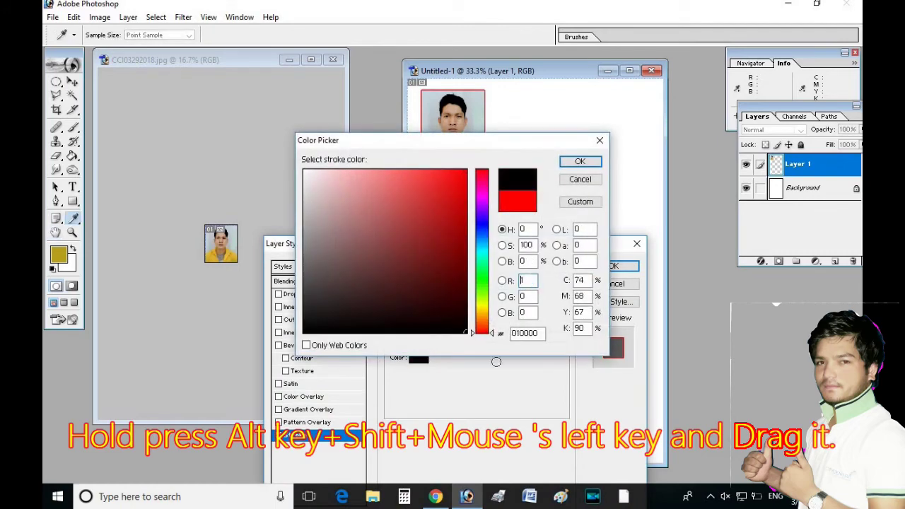
{"action": "left_click", "coordinate": [581, 162]}
{"action": "left_click", "coordinate": [614, 266]}
{"action": "key", "text": "v"}
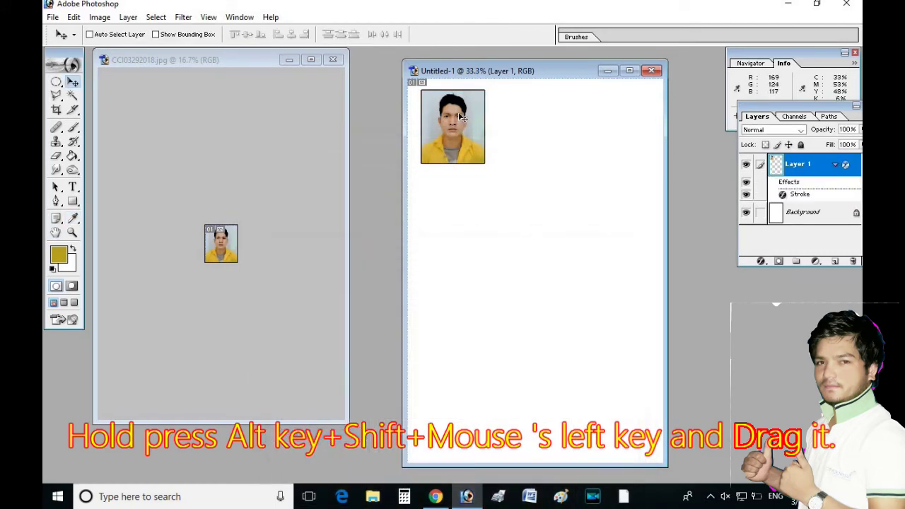
Duplicate the outlined photo across the page into a grid of three columns and four rows.
{"action": "left_click_drag", "start_coordinate": [443, 117], "coordinate": [587, 192]}
{"action": "left_click_drag", "start_coordinate": [587, 193], "coordinate": [601, 266]}
{"action": "left_click_drag", "start_coordinate": [587, 320], "coordinate": [587, 403]}
{"action": "left_click_drag", "start_coordinate": [550, 370], "coordinate": [453, 344]}
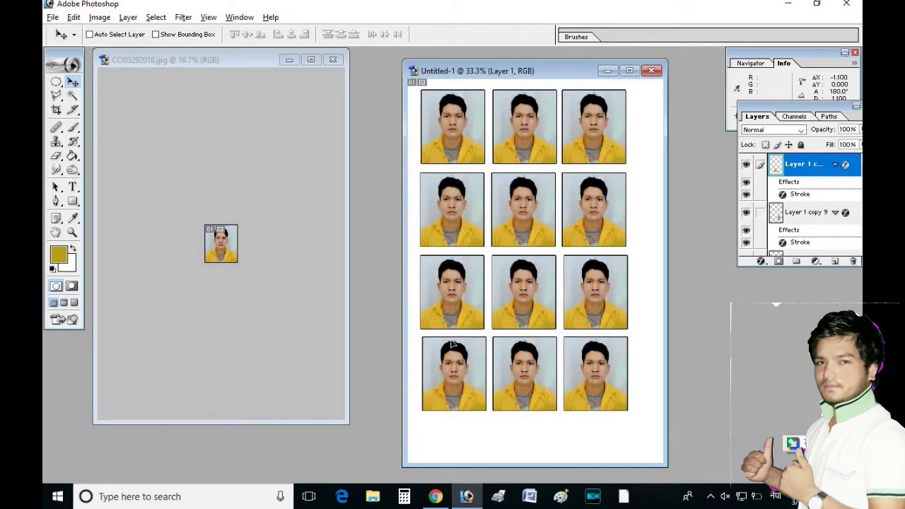
Brighten all the photos with a Curves adjustment layer, raising input 138 to output 166, and maximize the document.
{"action": "left_click", "coordinate": [816, 261]}
{"action": "left_click", "coordinate": [793, 333]}
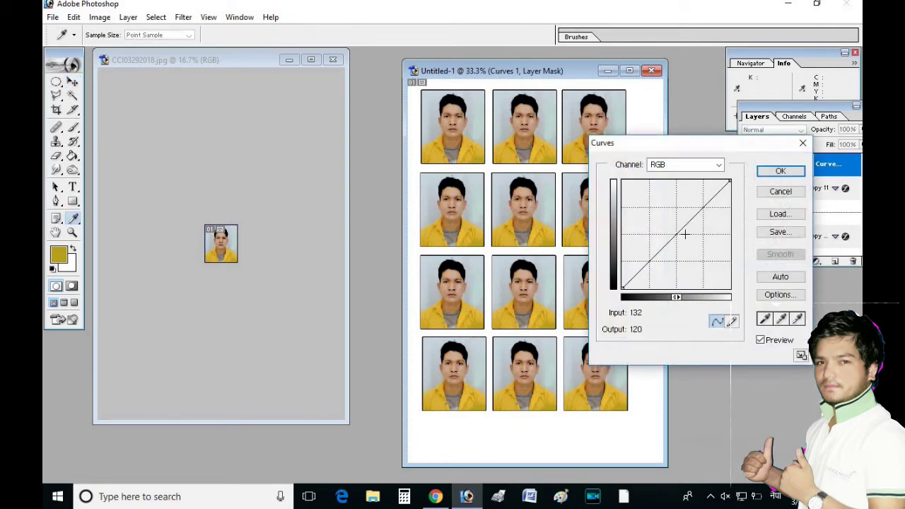
{"action": "left_click_drag", "start_coordinate": [684, 221], "coordinate": [680, 216]}
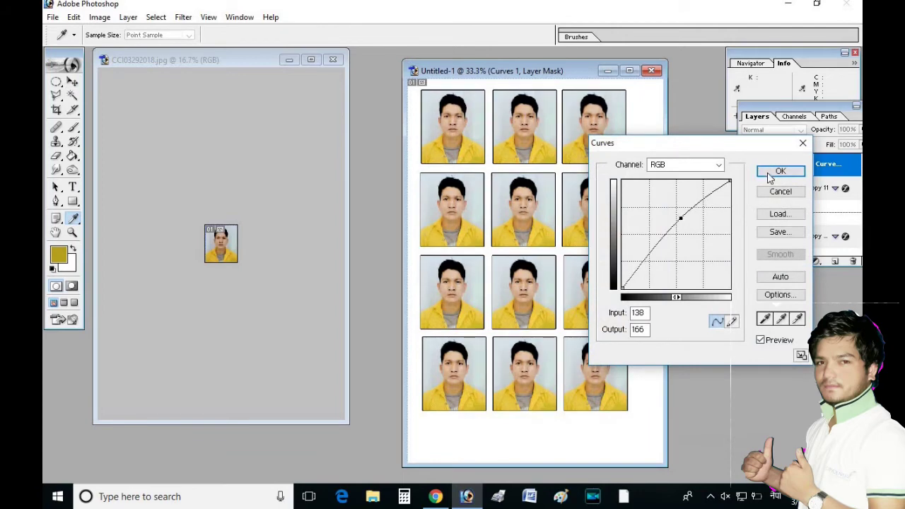
{"action": "left_click", "coordinate": [769, 177]}
{"action": "left_click", "coordinate": [630, 70]}
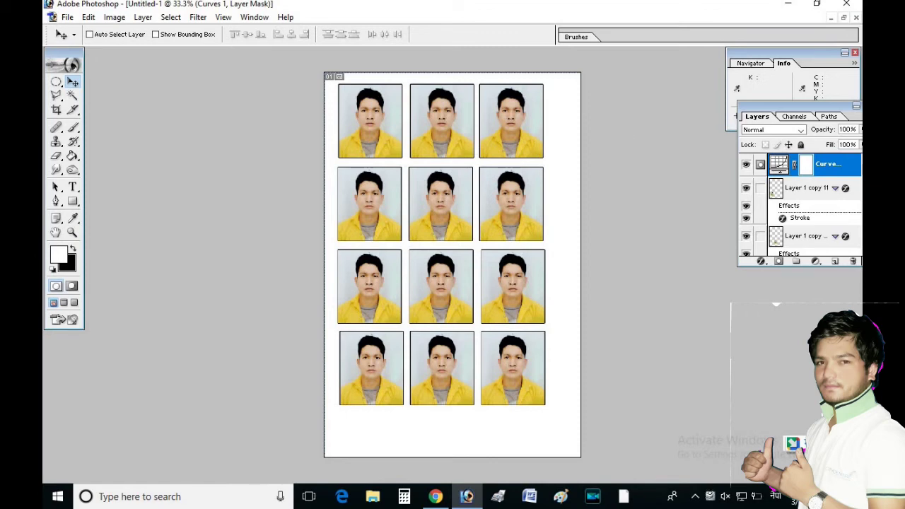
Print one copy of the photo sheet on the EPSON PictureMate PM 245.
{"action": "left_click", "coordinate": [67, 17]}
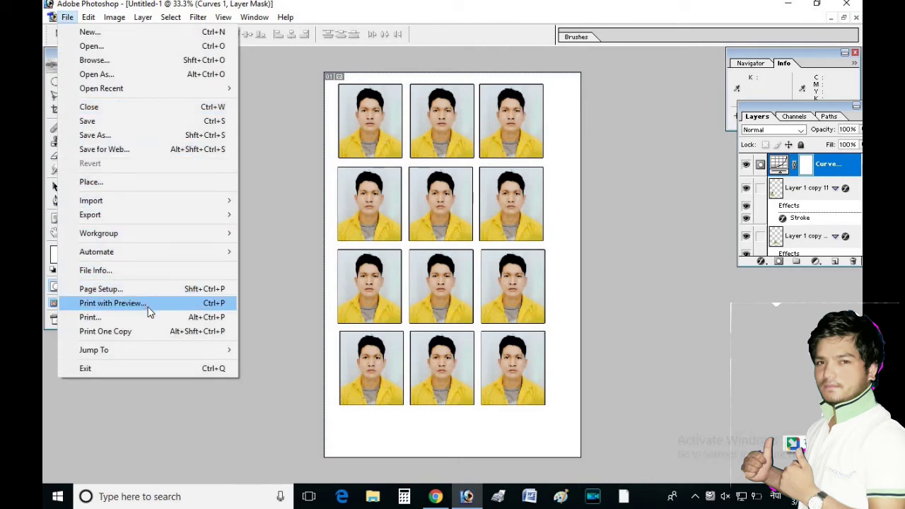
{"action": "left_click", "coordinate": [90, 317]}
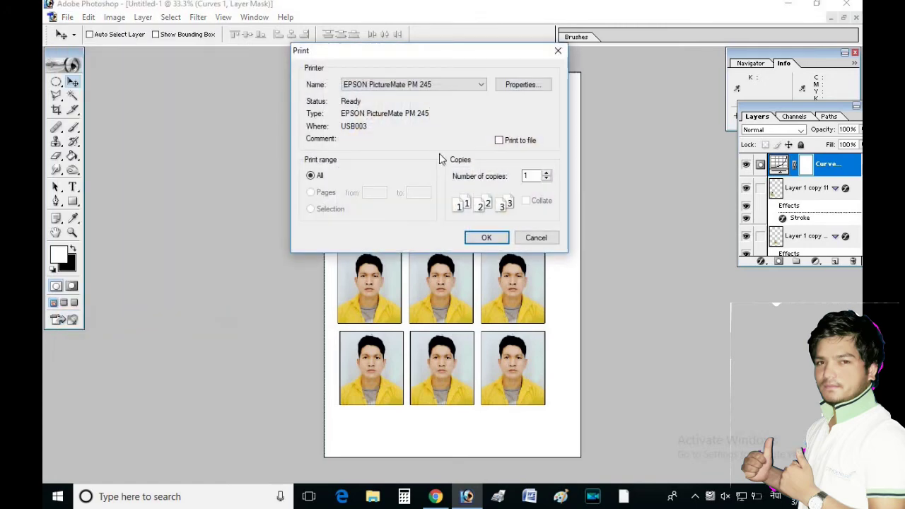
{"action": "left_click", "coordinate": [475, 235]}
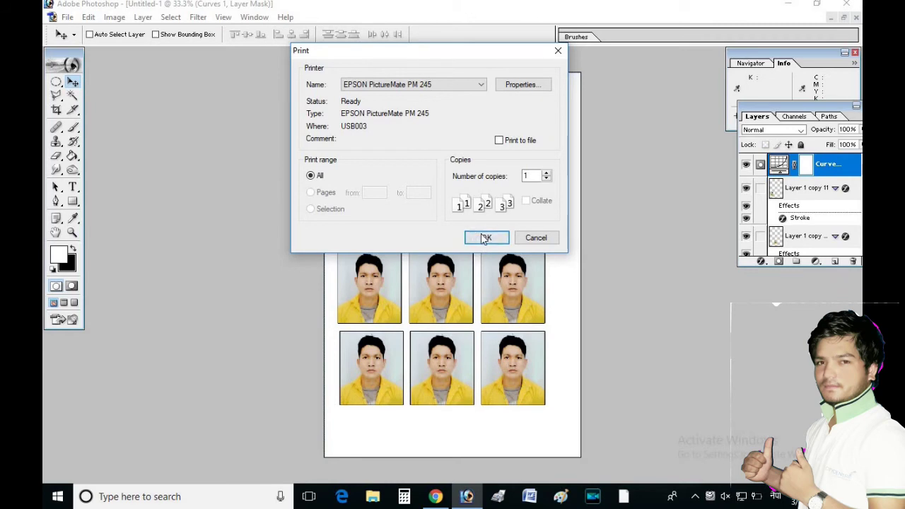
{"action": "left_click", "coordinate": [480, 238]}
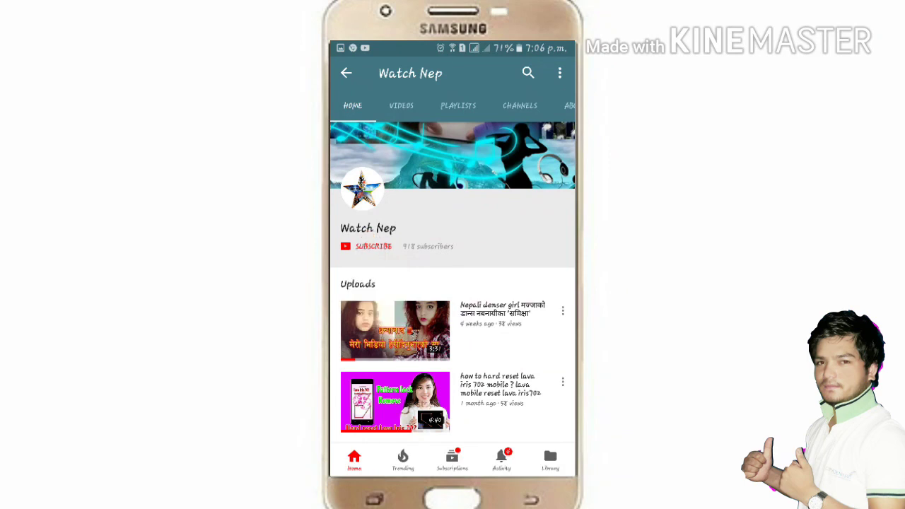
{"action": "left_click", "coordinate": [367, 246]}
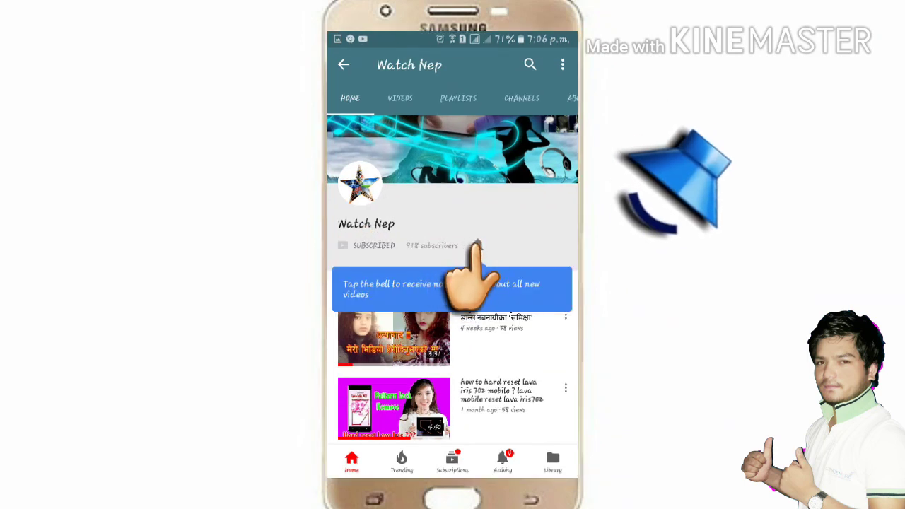
{"action": "left_click", "coordinate": [478, 246]}
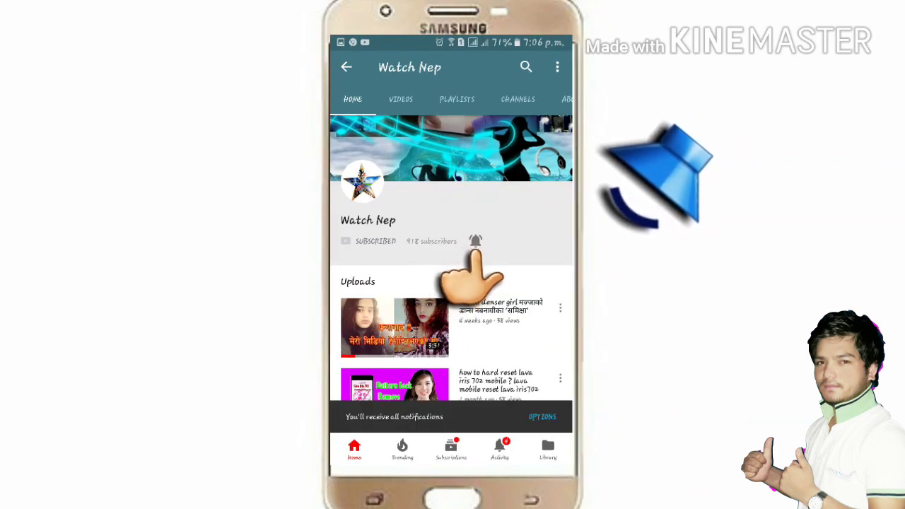